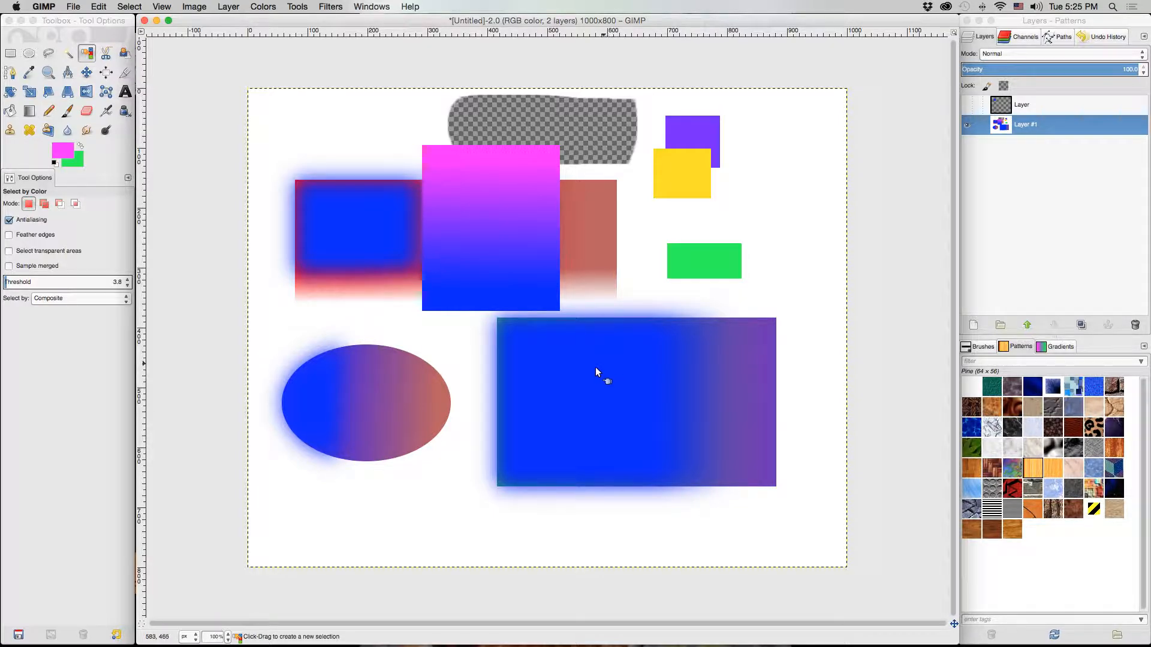
Select the solid blue areas by color, replacing that selection with single color bands sampled from the pink-to-blue gradient rectangle.
click(563, 390)
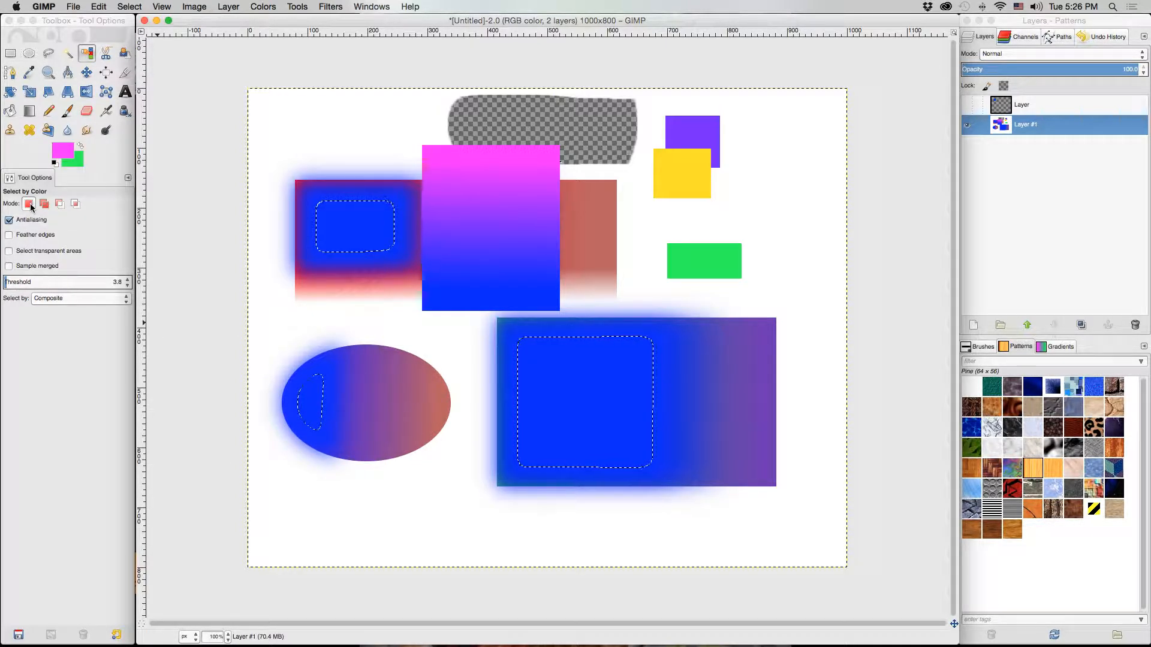
click(457, 216)
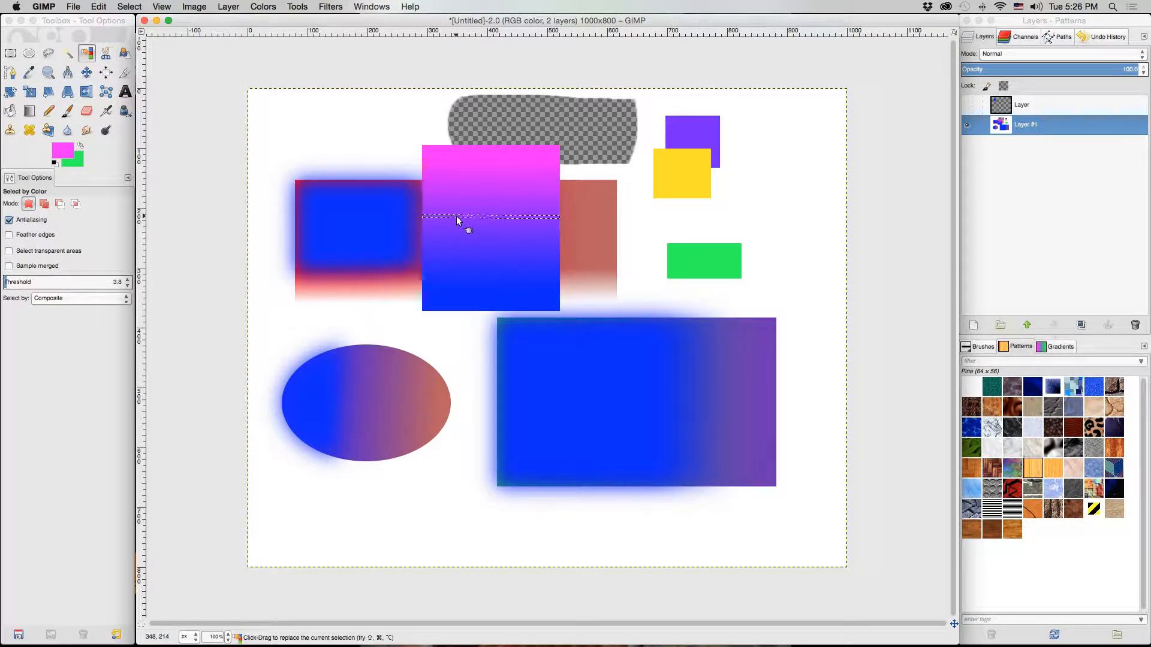
click(462, 195)
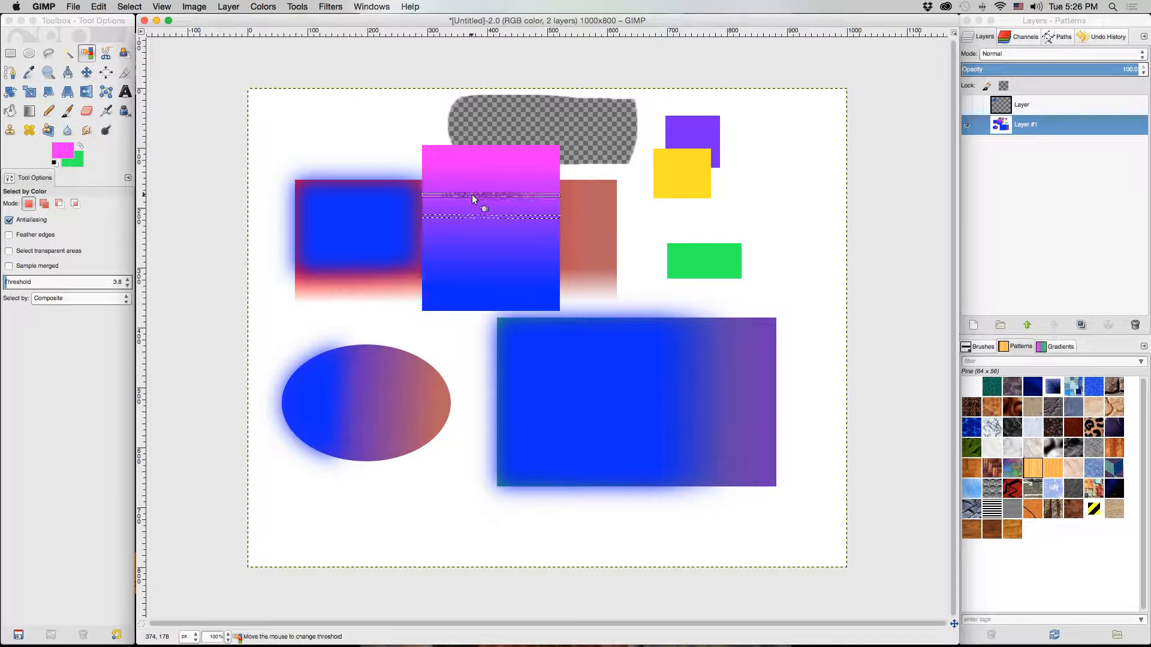
click(476, 278)
Switch Select by Color to add mode and add several blue and violet bands of the gradient rectangle to the selection.
click(44, 204)
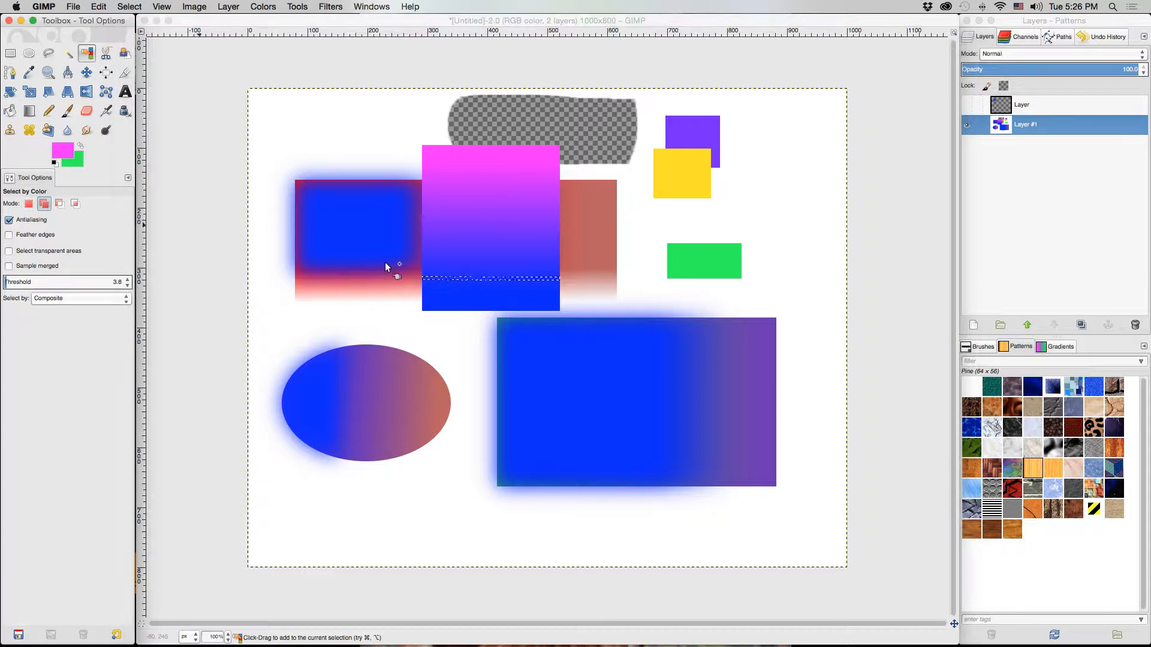
click(491, 280)
click(489, 268)
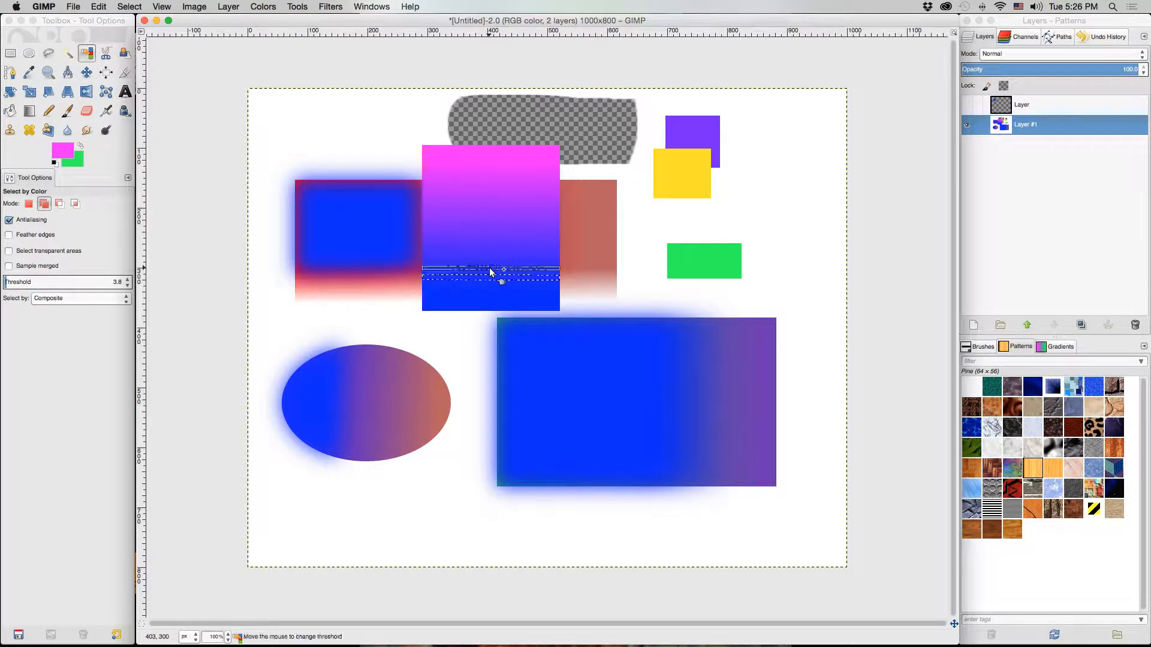
click(488, 256)
drag(487, 256, 484, 270)
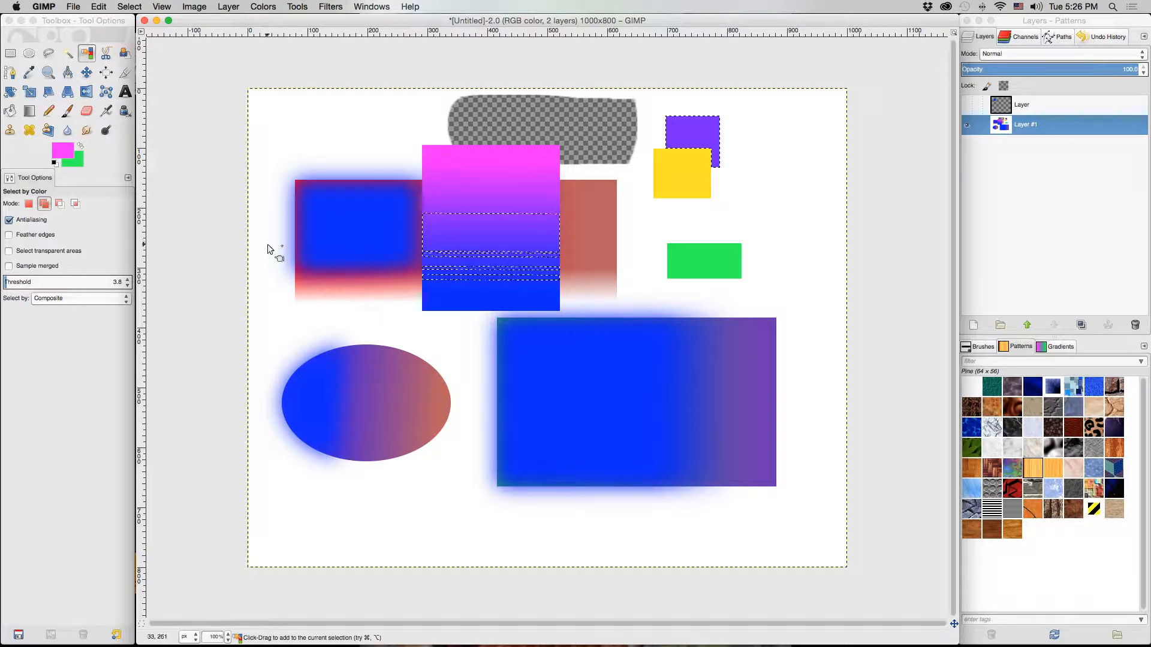
Switch Select by Color to subtract mode and remove the uppermost violet band of the gradient rectangle from the selection.
click(58, 205)
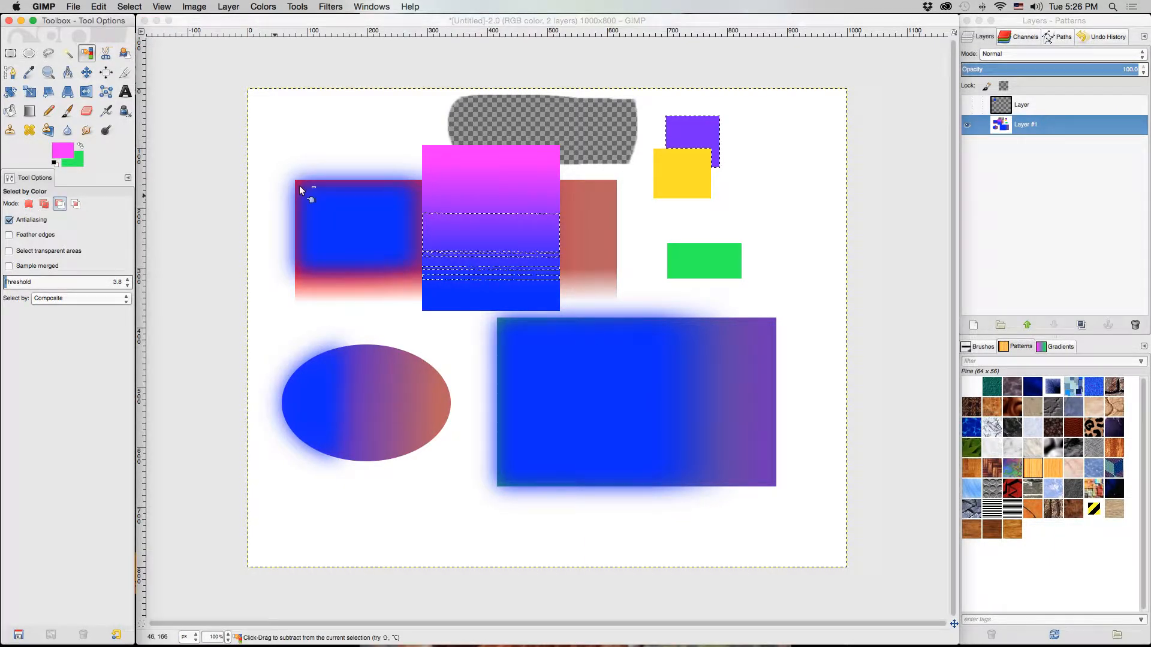
click(473, 212)
click(474, 212)
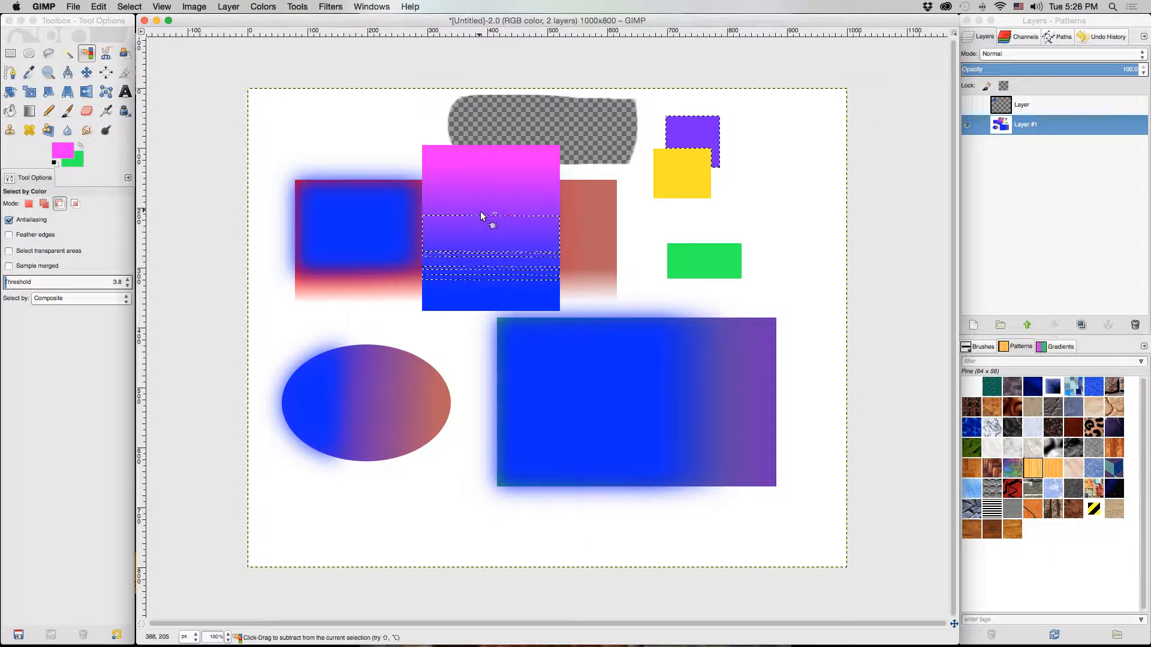
Intersect the current selection with the violet band sampled near the middle of the gradient rectangle.
click(75, 204)
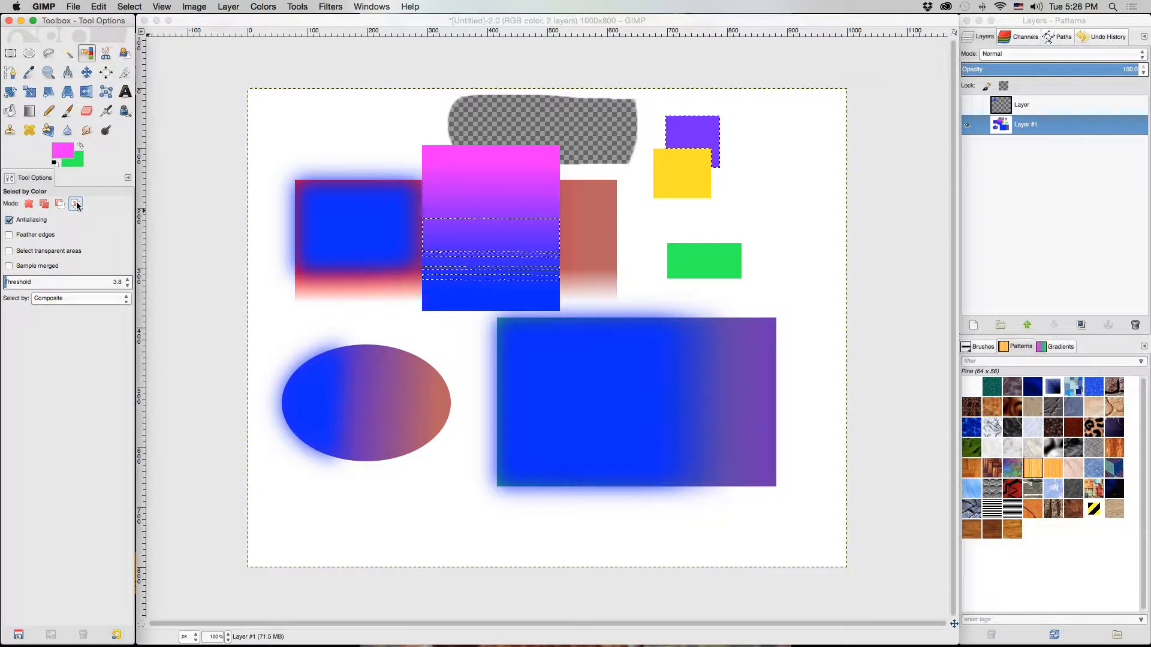
click(500, 223)
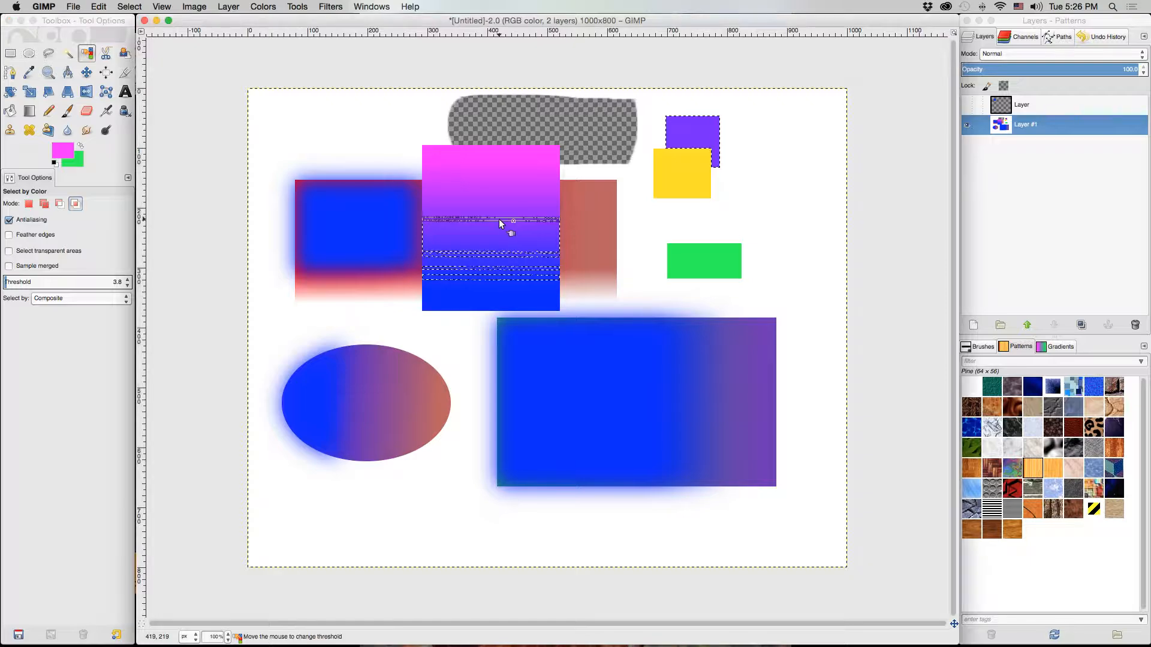
click(500, 223)
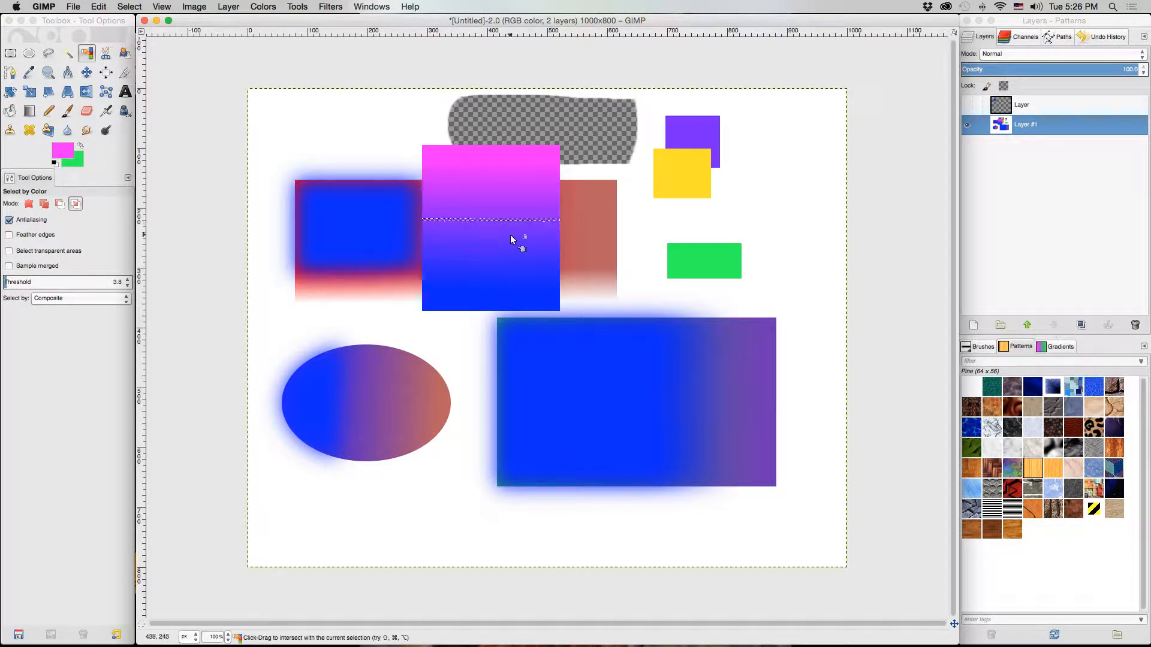
Replace the selection with the green rectangle using feathered edges at radius 45.7, and fill it with the pink foreground color.
click(29, 207)
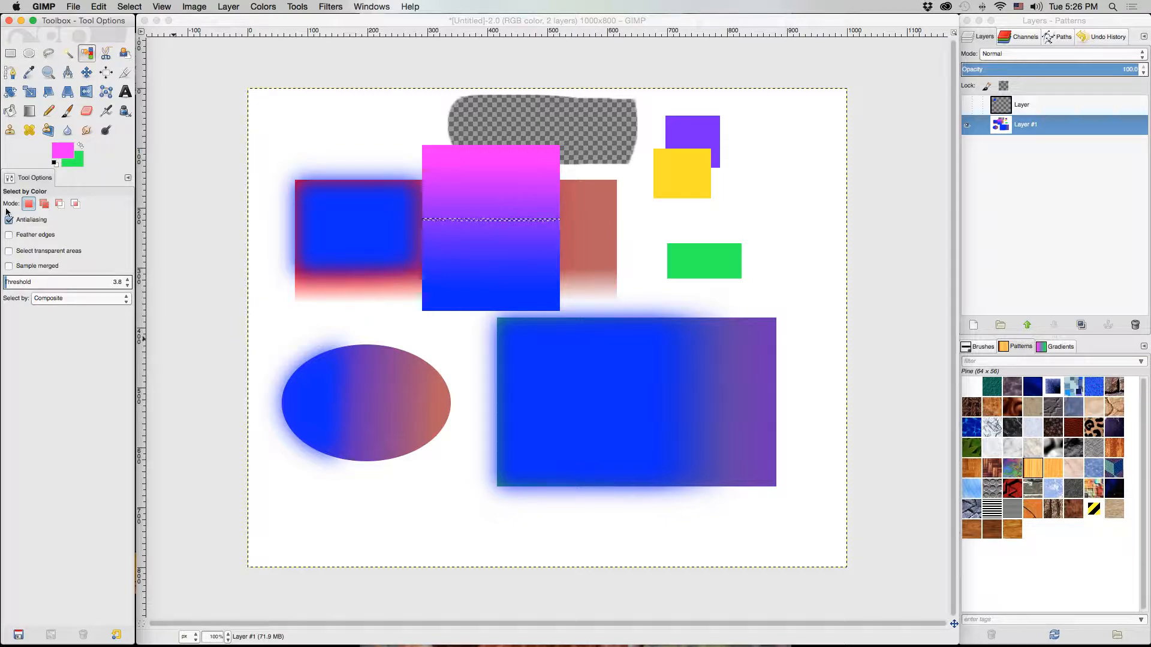
click(8, 235)
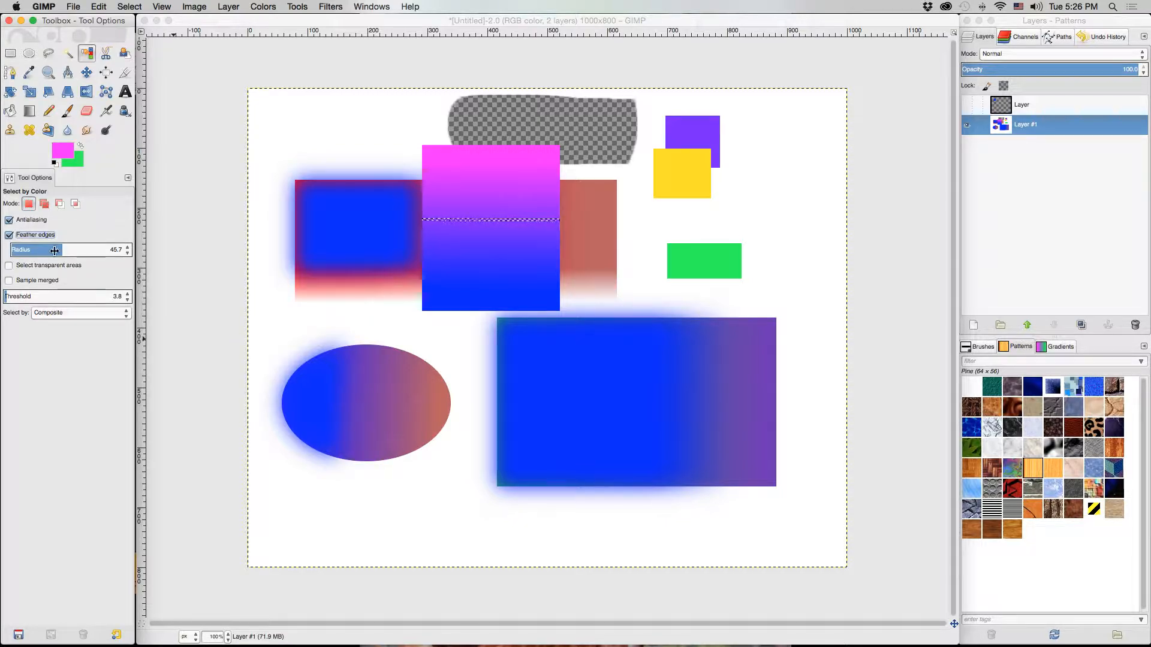
drag(49, 250, 63, 250)
click(701, 259)
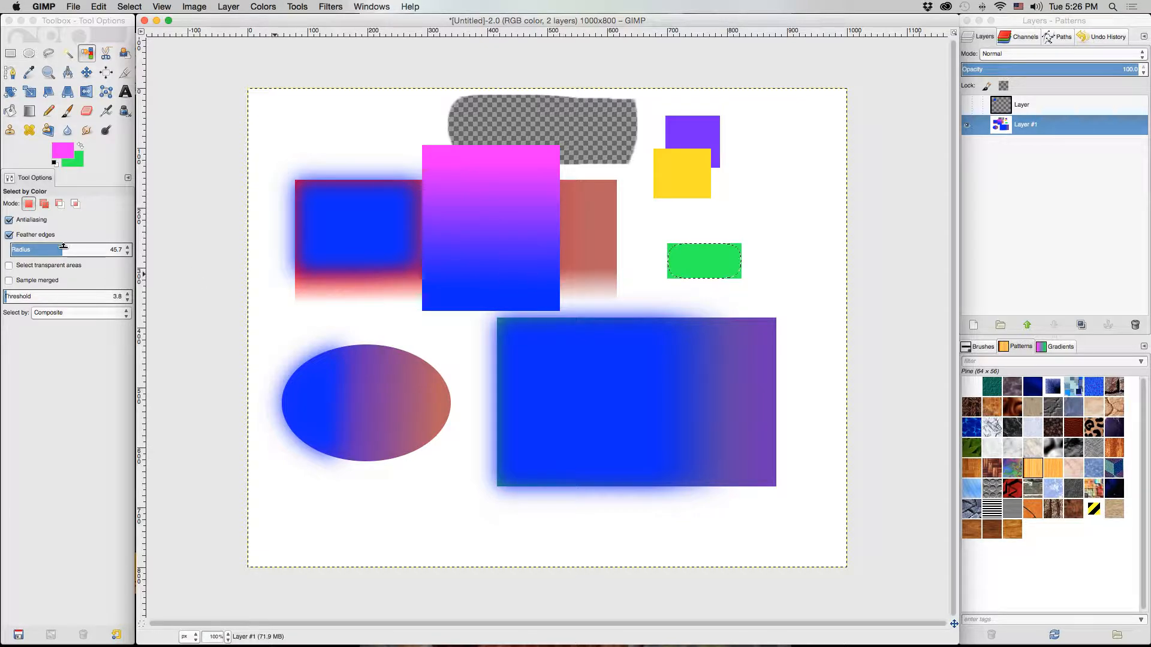
key(super+comma)
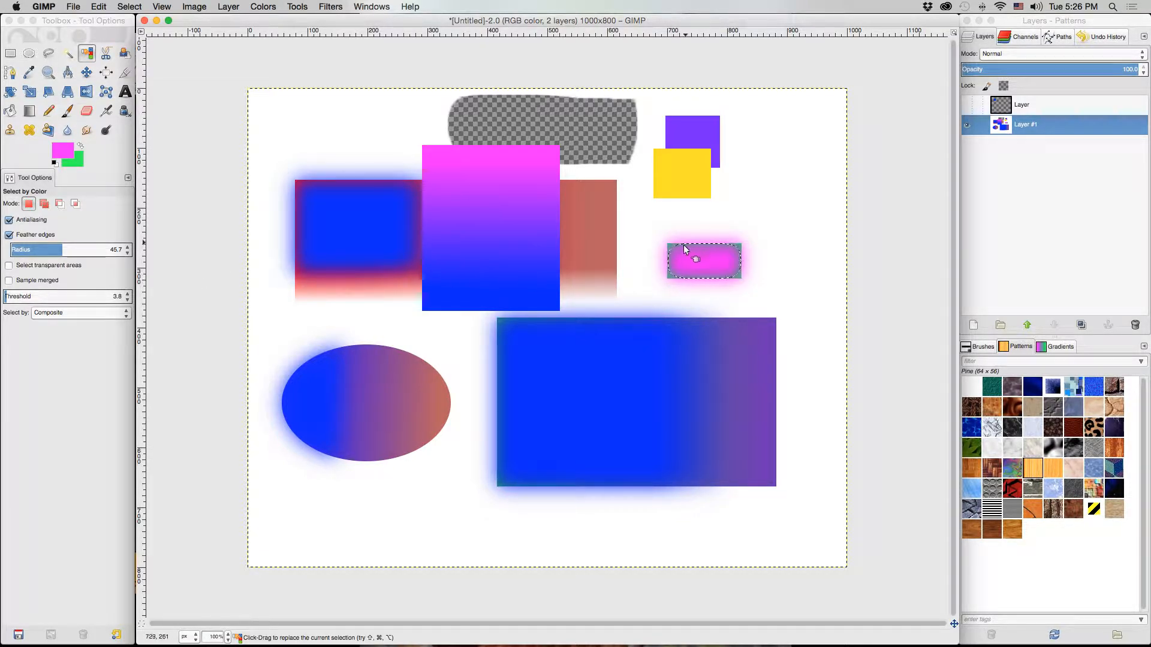
Turn off feathering, select by color the purple at the large rectangle's right edge, and fill it with the pink foreground color.
click(30, 234)
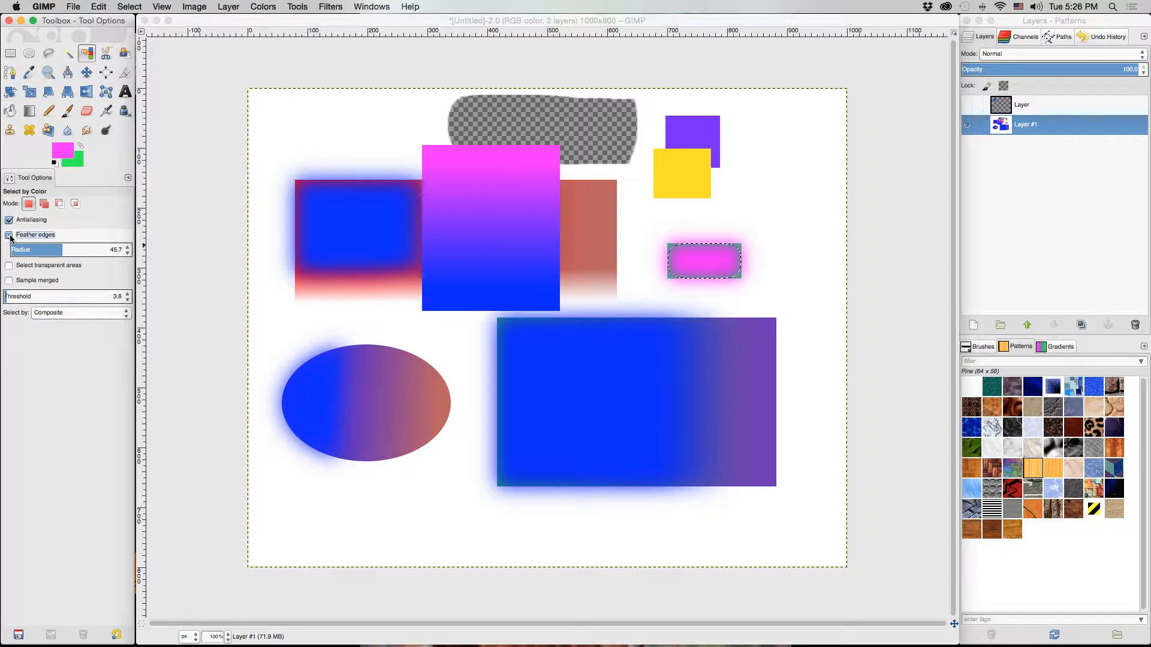
click(762, 276)
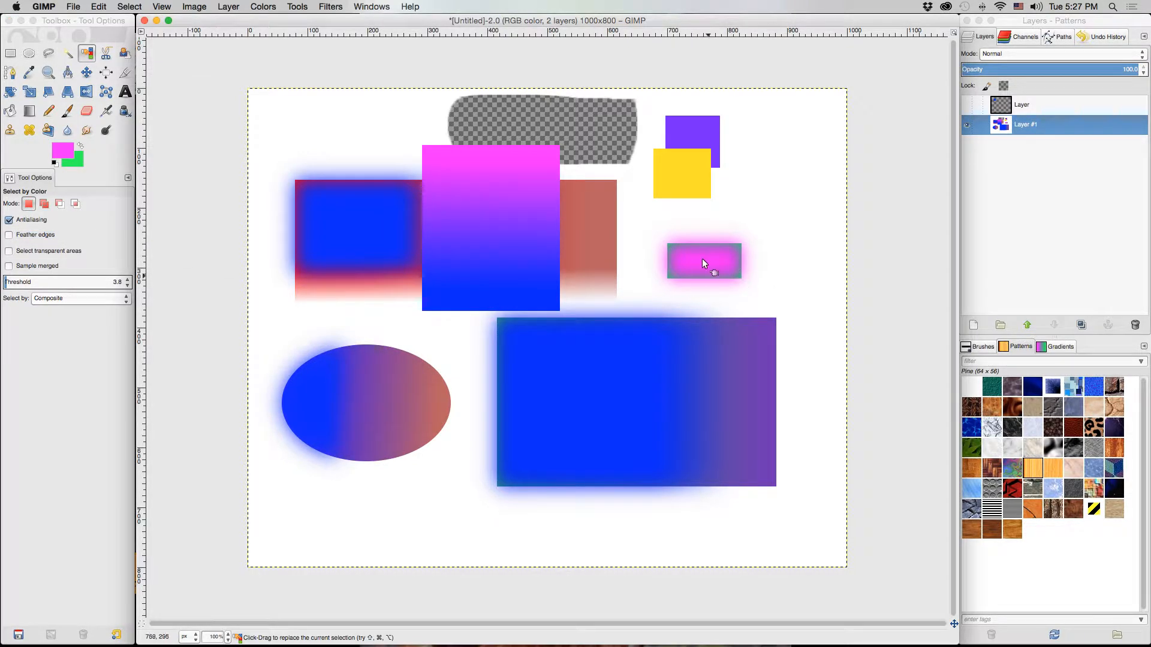
click(703, 257)
click(765, 396)
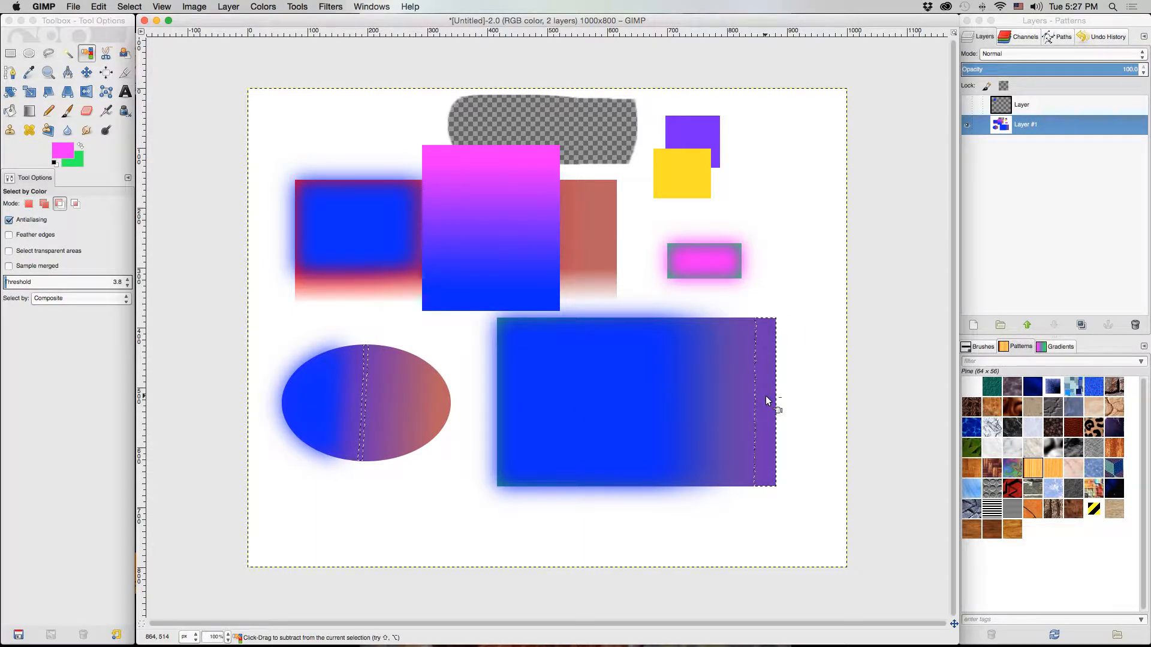
key(super+comma)
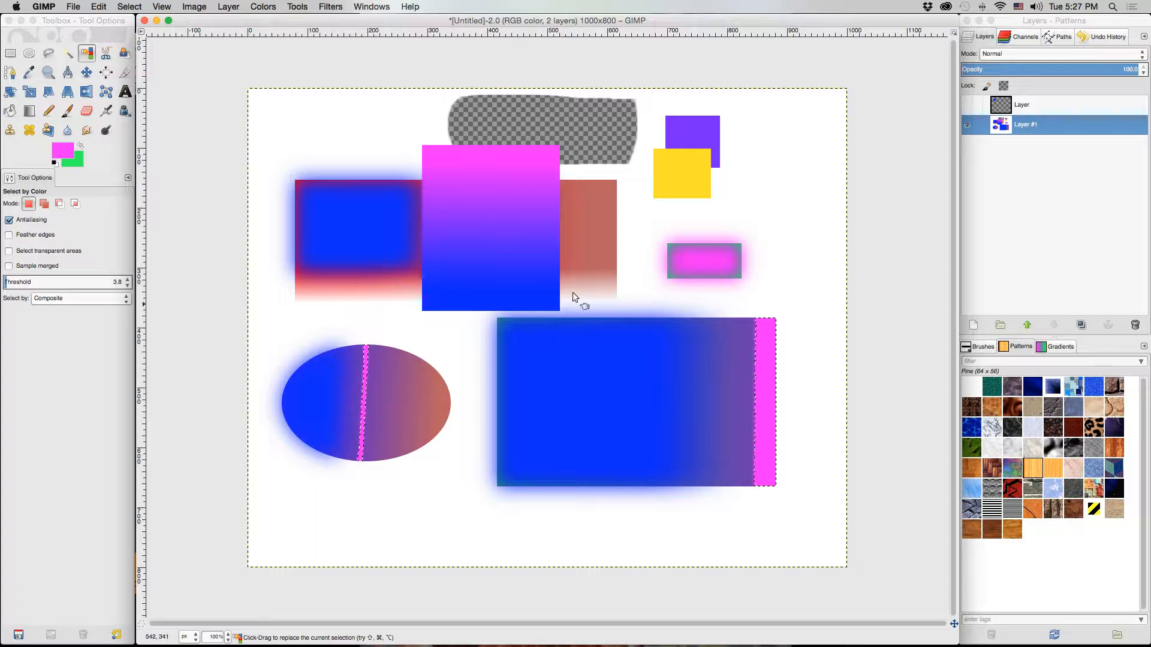
Enable Select transparent areas, select the transparent checkered region at the top of the canvas, and disable the option again.
click(492, 217)
click(9, 251)
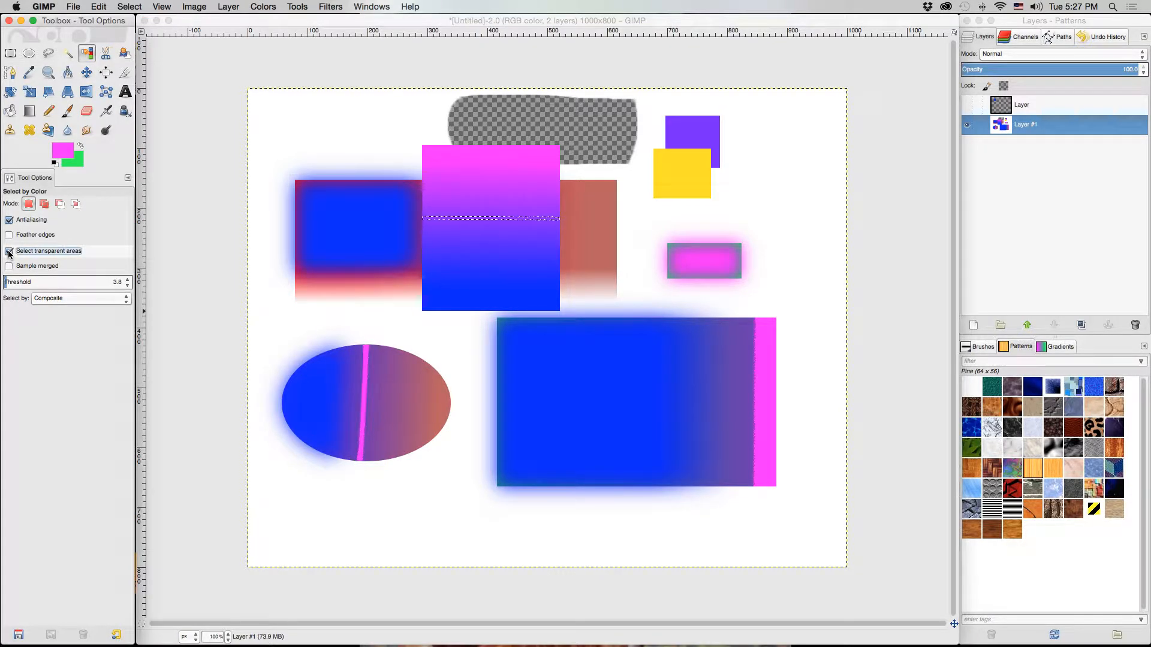
click(607, 118)
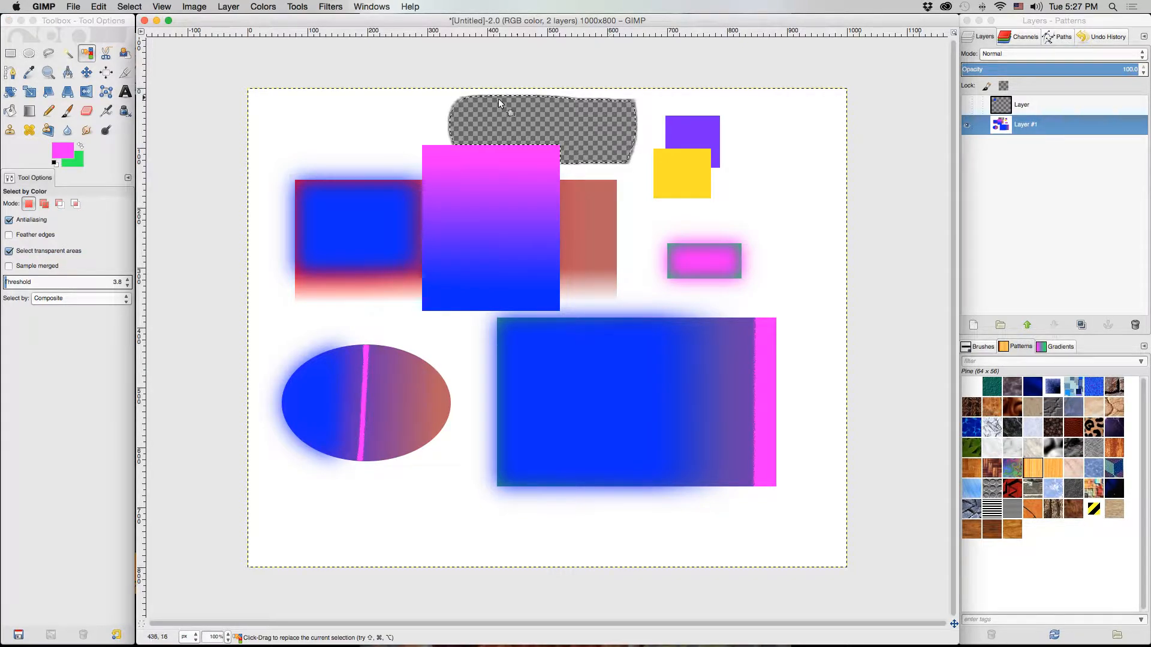
click(9, 252)
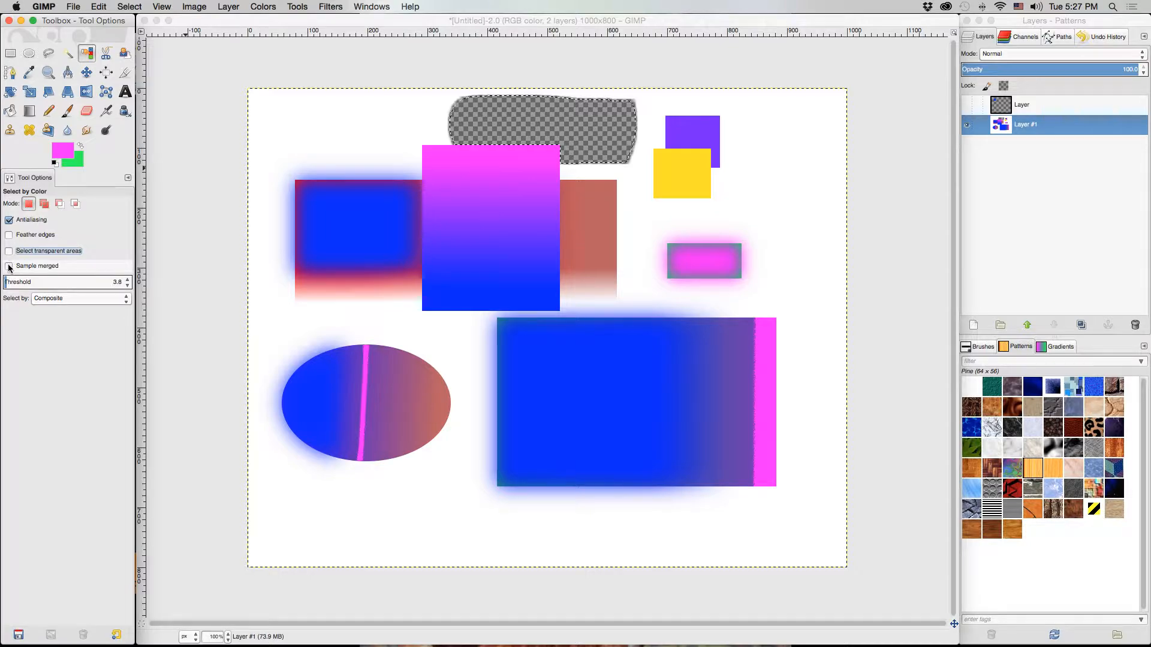
Enable Sample merged, show the hidden top layer, and select the solid blue color across all visible layers.
click(9, 266)
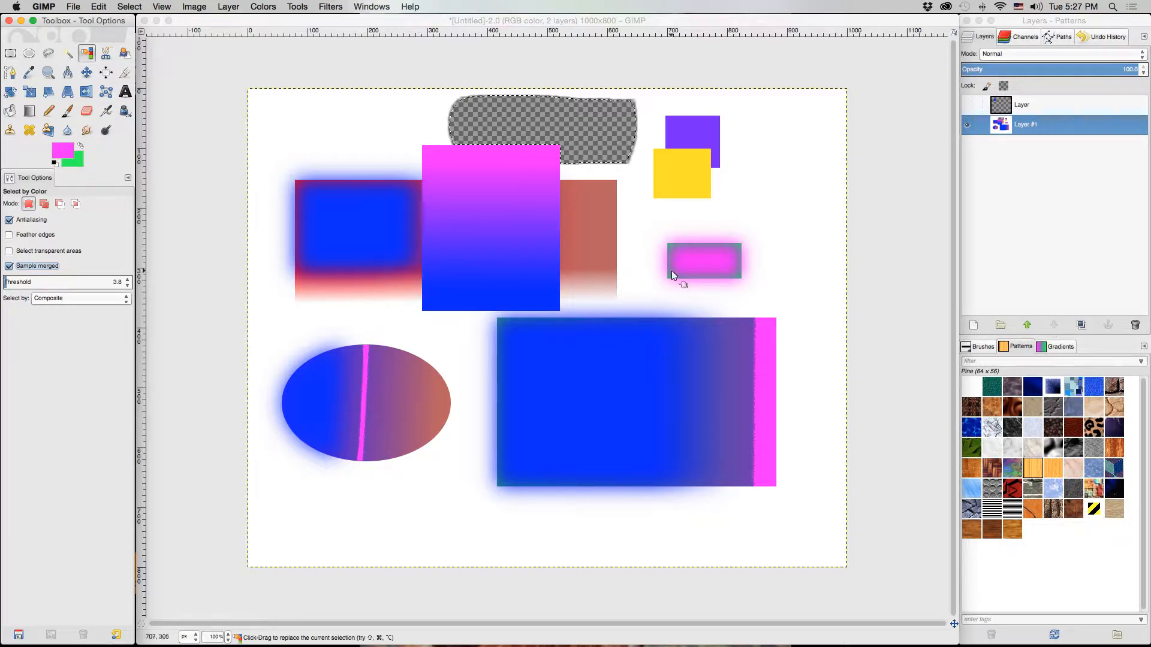
click(967, 106)
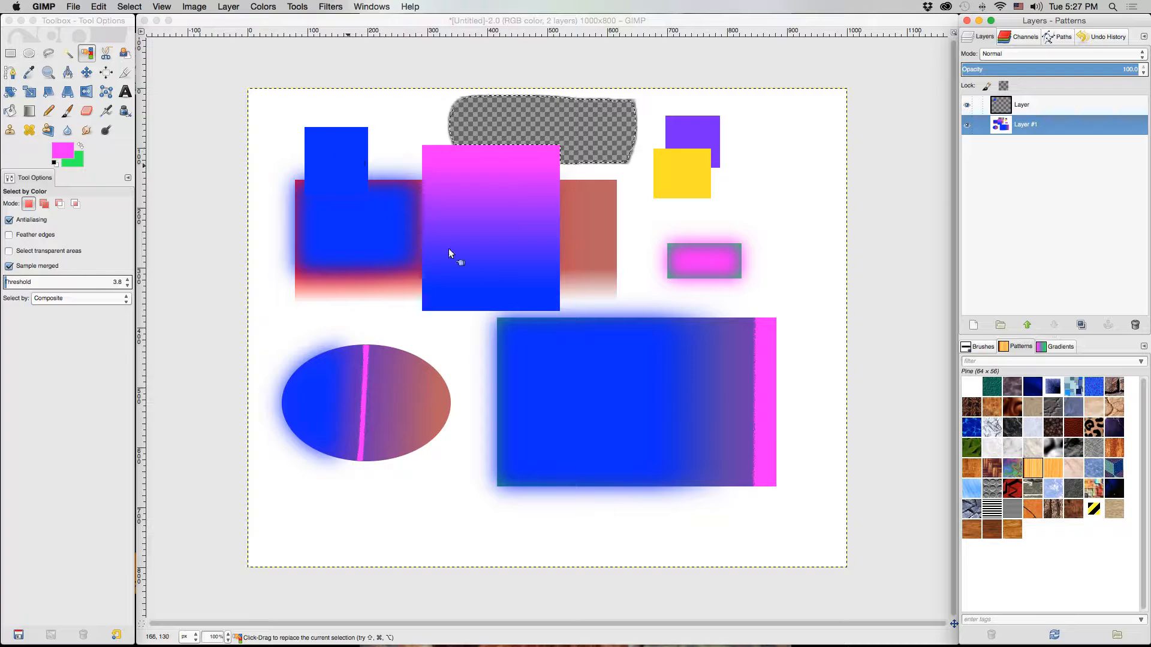
click(357, 227)
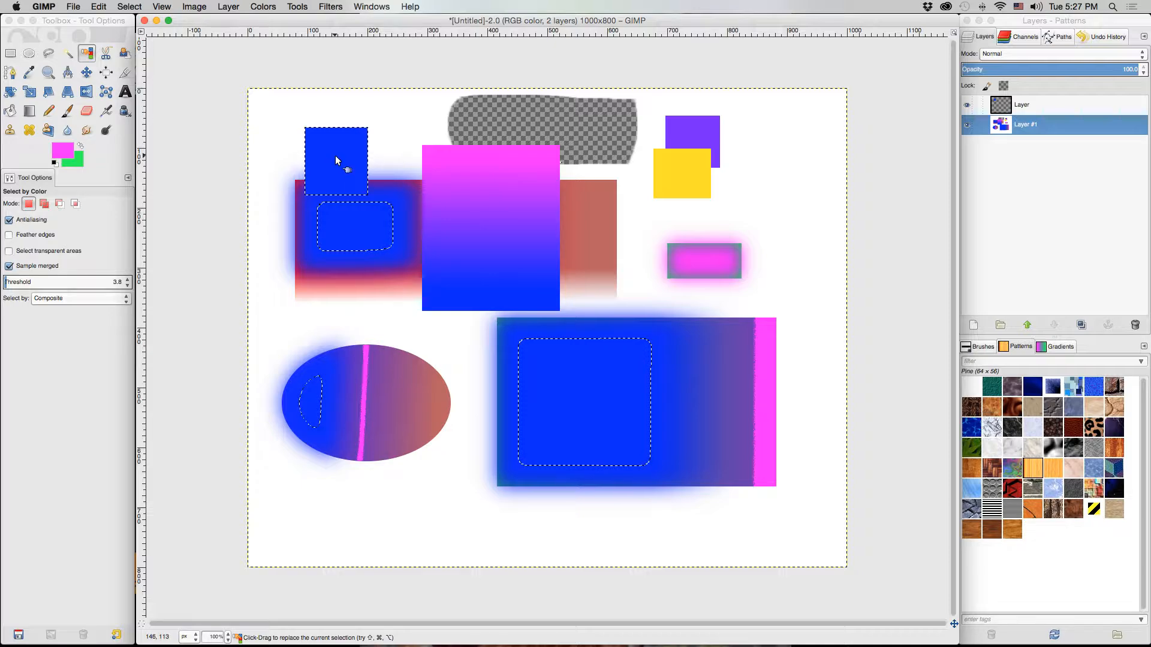
Disable Sample merged, reselect the solid blue color on the active layer only, and re-enable Sample merged.
click(8, 266)
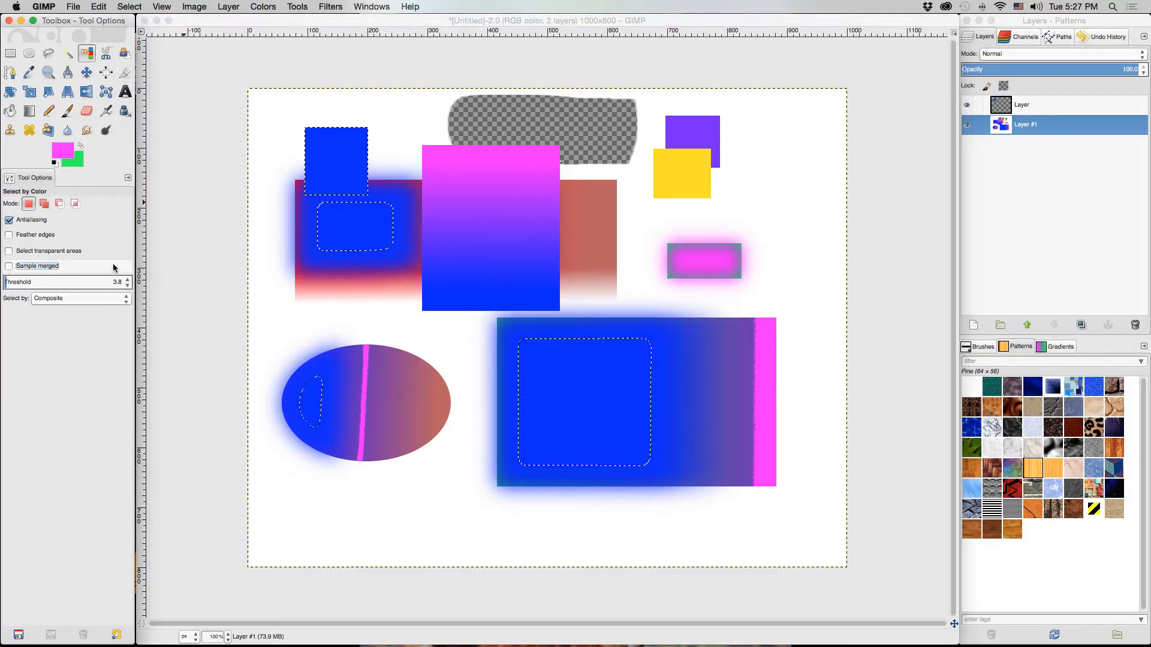
click(354, 231)
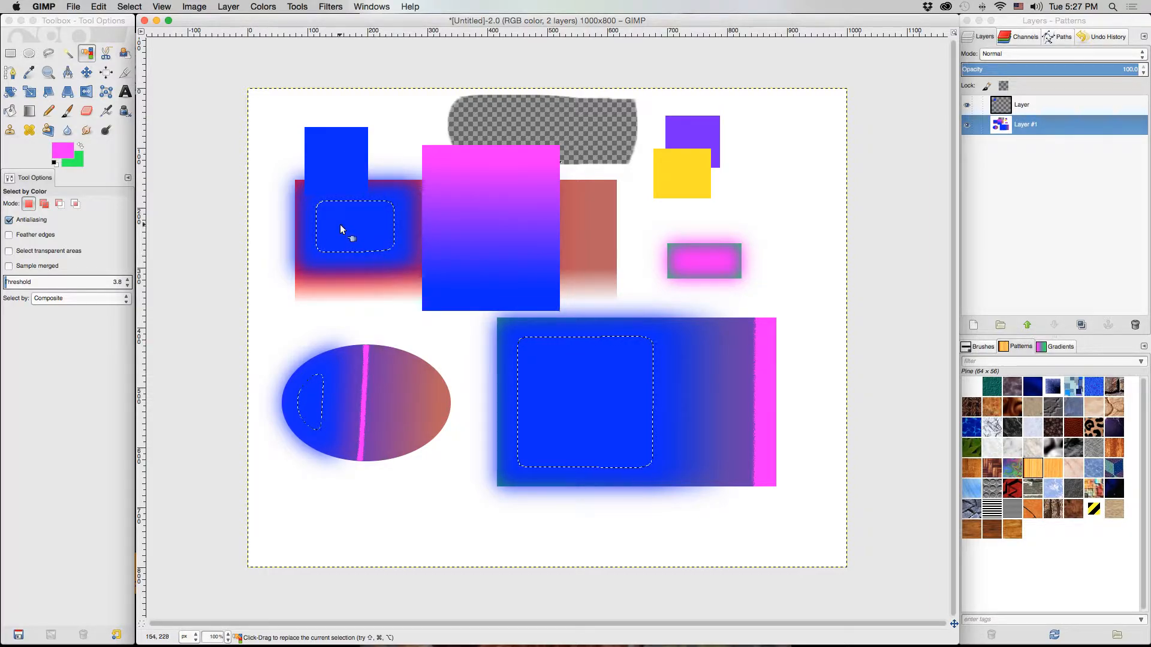
click(9, 267)
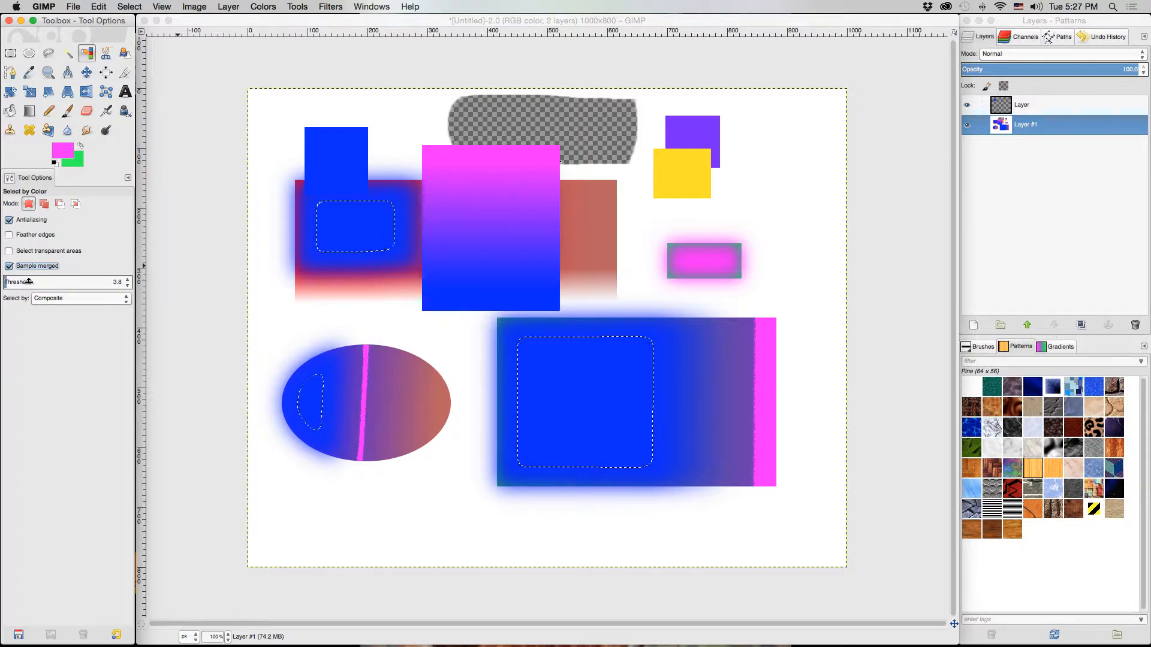
Raise the threshold to 76.6 and select by color from the gradient rectangle's blue part, then from its pink-violet part.
click(10, 283)
drag(10, 282, 335, 272)
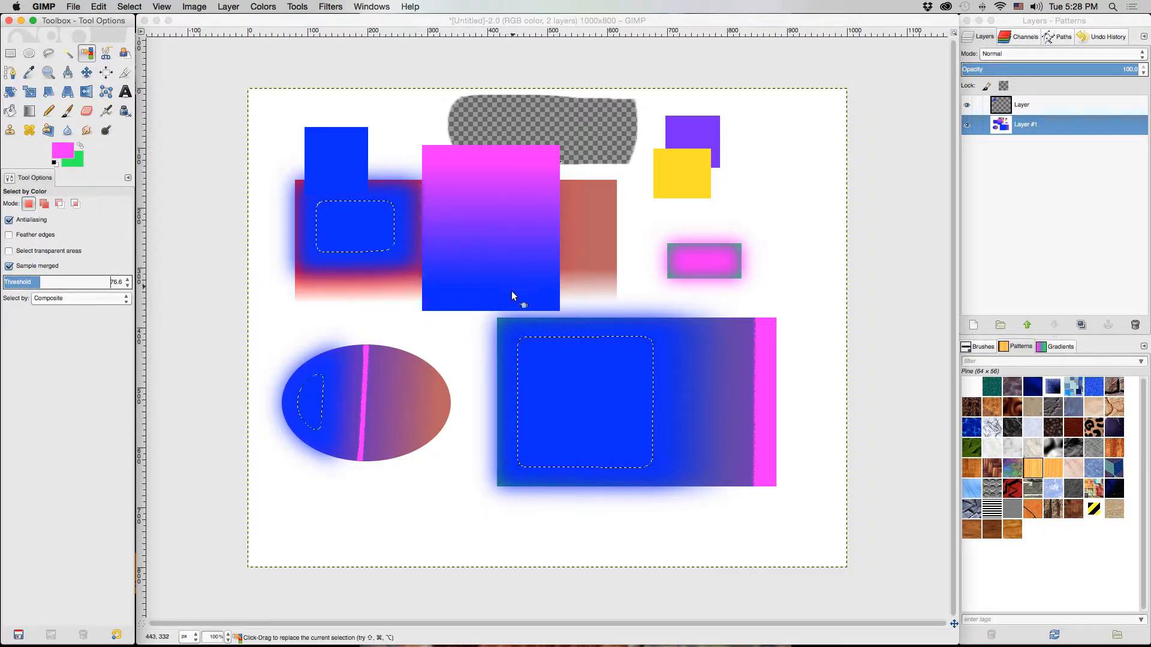
click(477, 277)
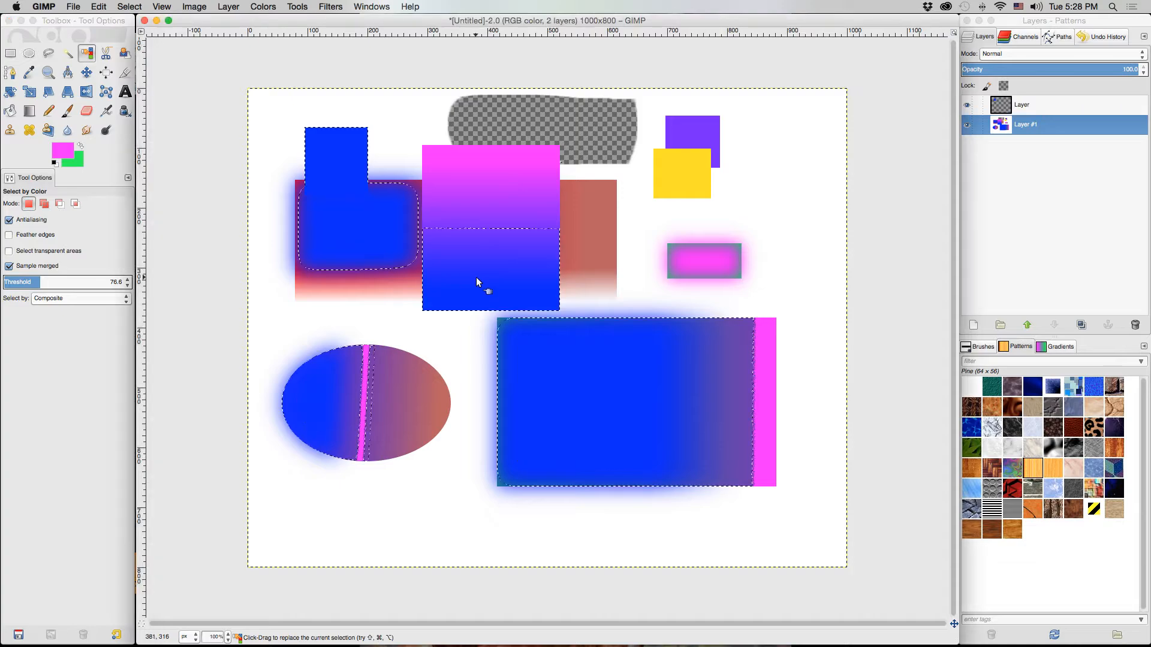
click(504, 199)
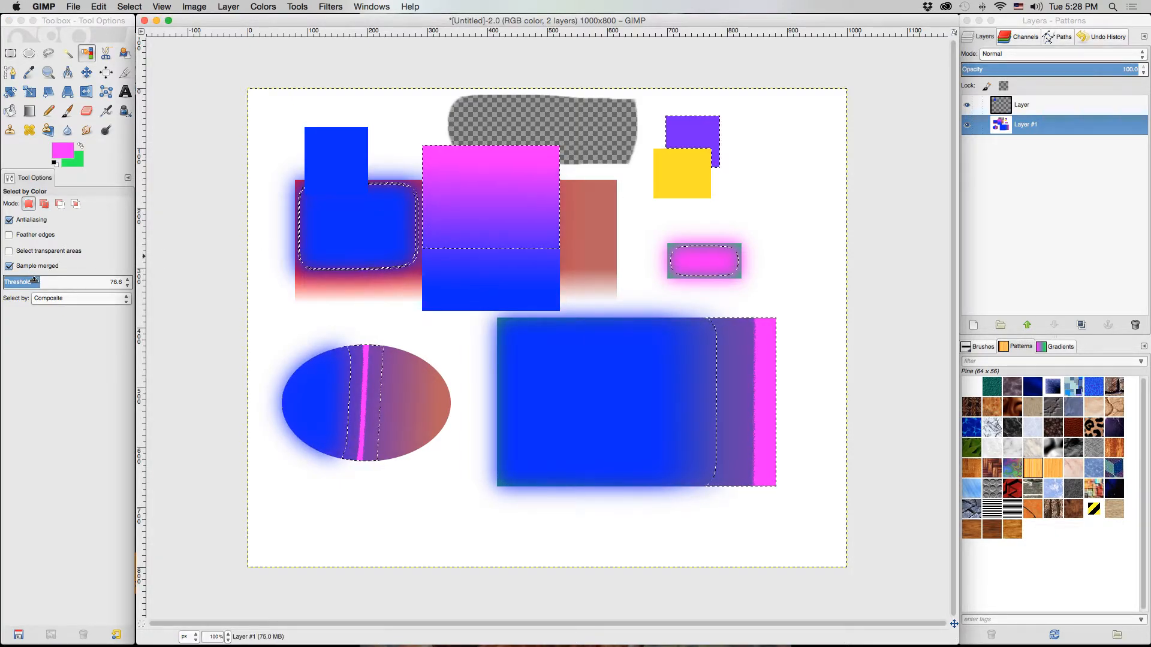
Lower the threshold to 10.2 and select by color from the large blue rectangle, then from the gradient rectangle's lower part.
drag(89, 284, 7, 285)
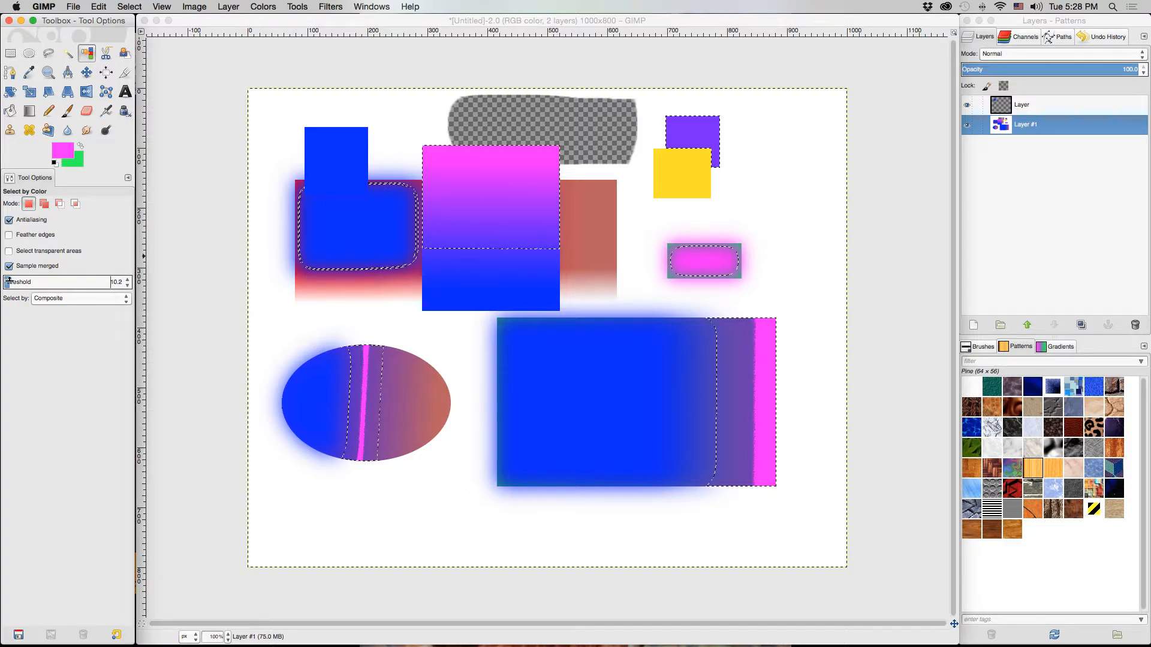
click(545, 382)
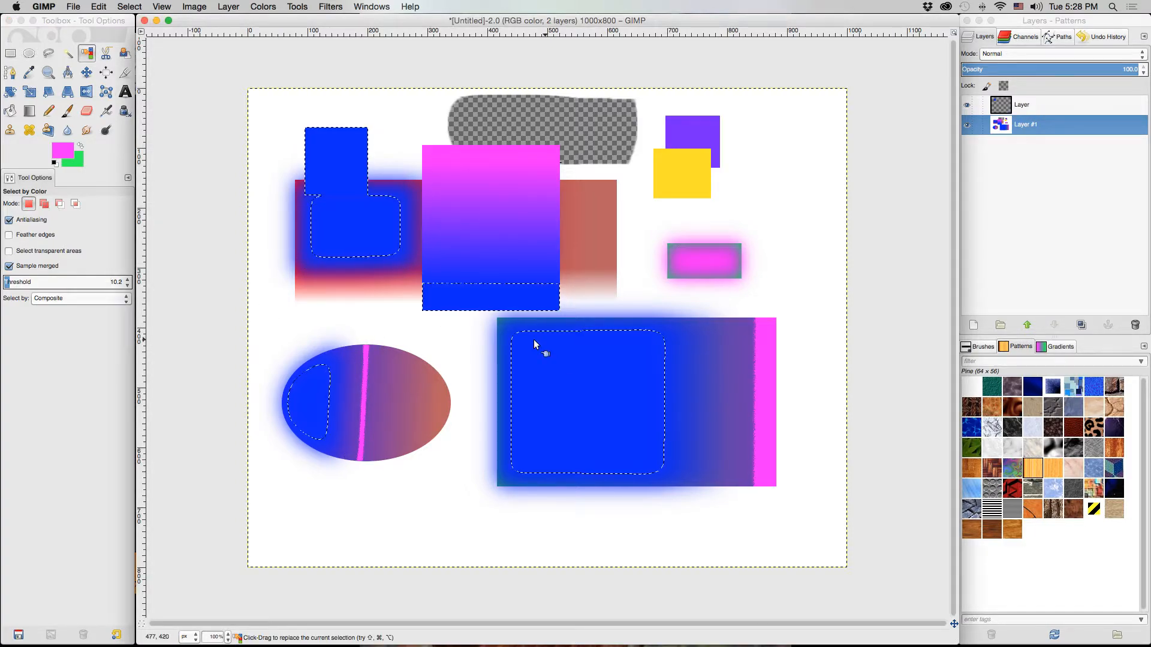
click(510, 275)
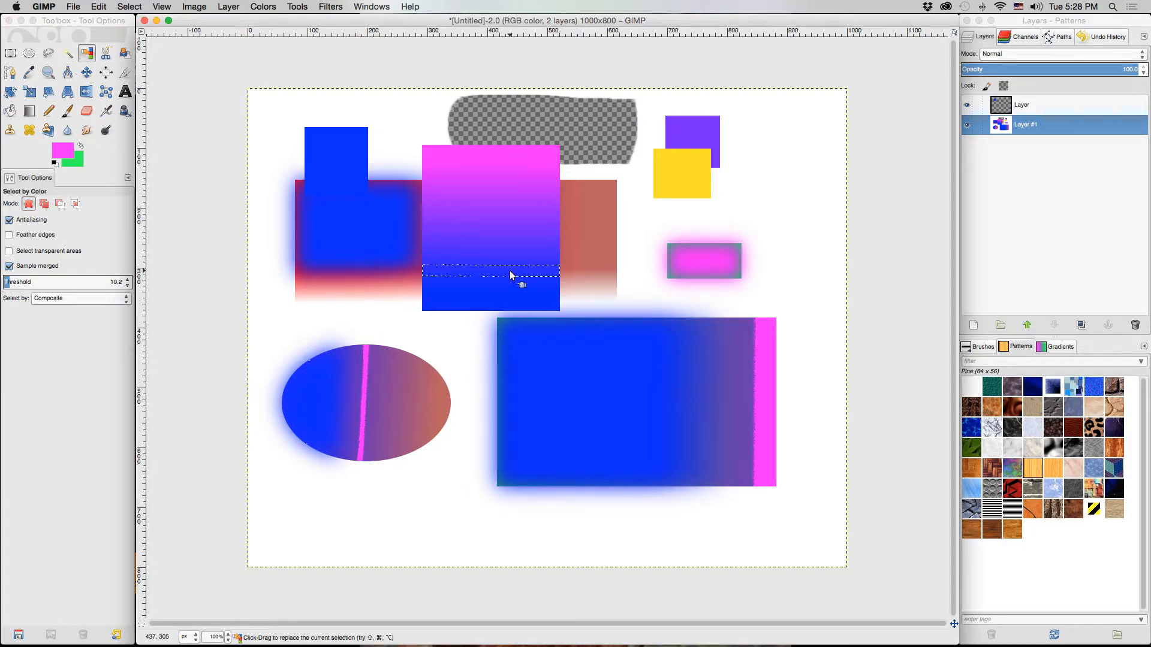
Set the selection criterion to Green and select by color from the upper part of the pink-to-blue gradient rectangle.
click(126, 303)
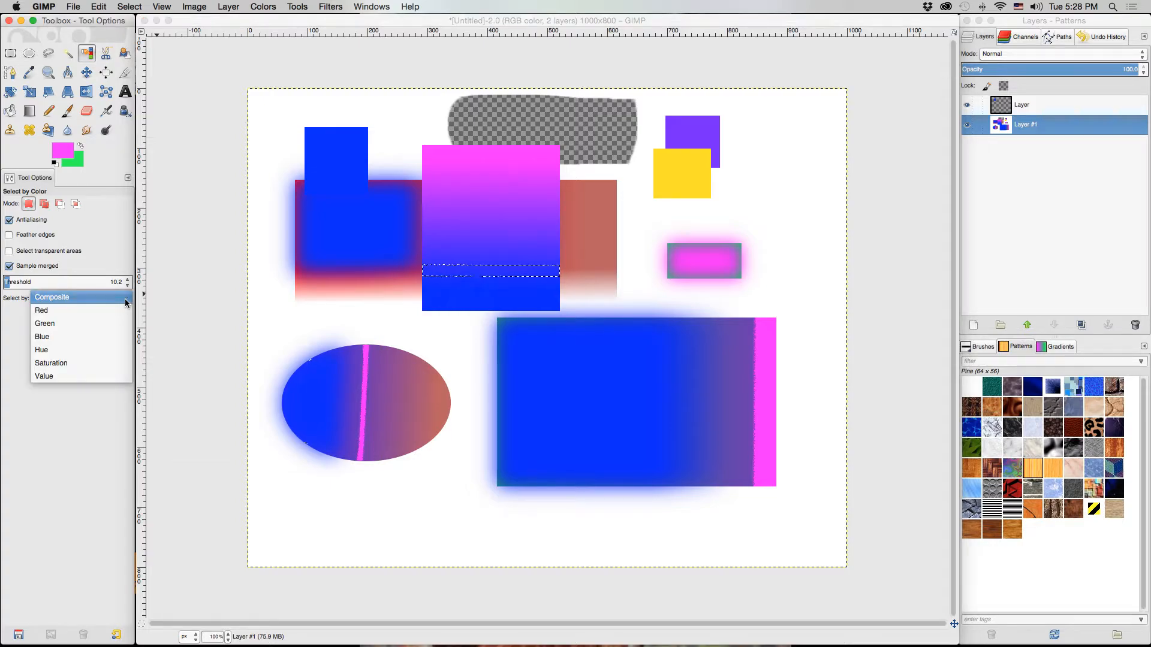
click(52, 324)
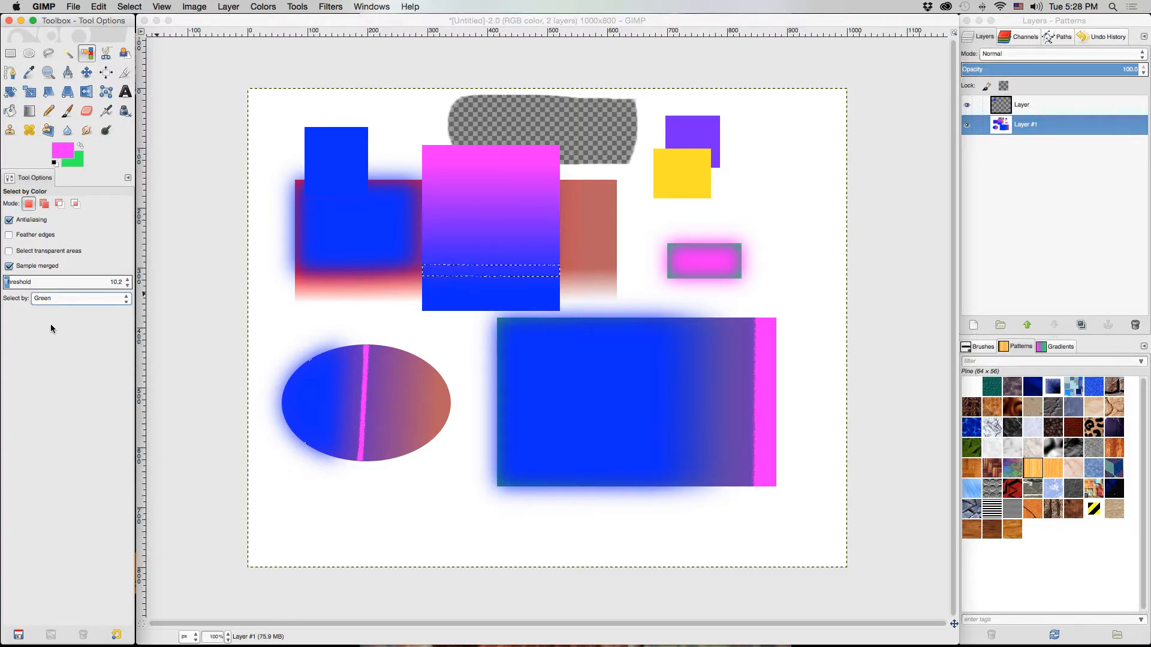
click(483, 206)
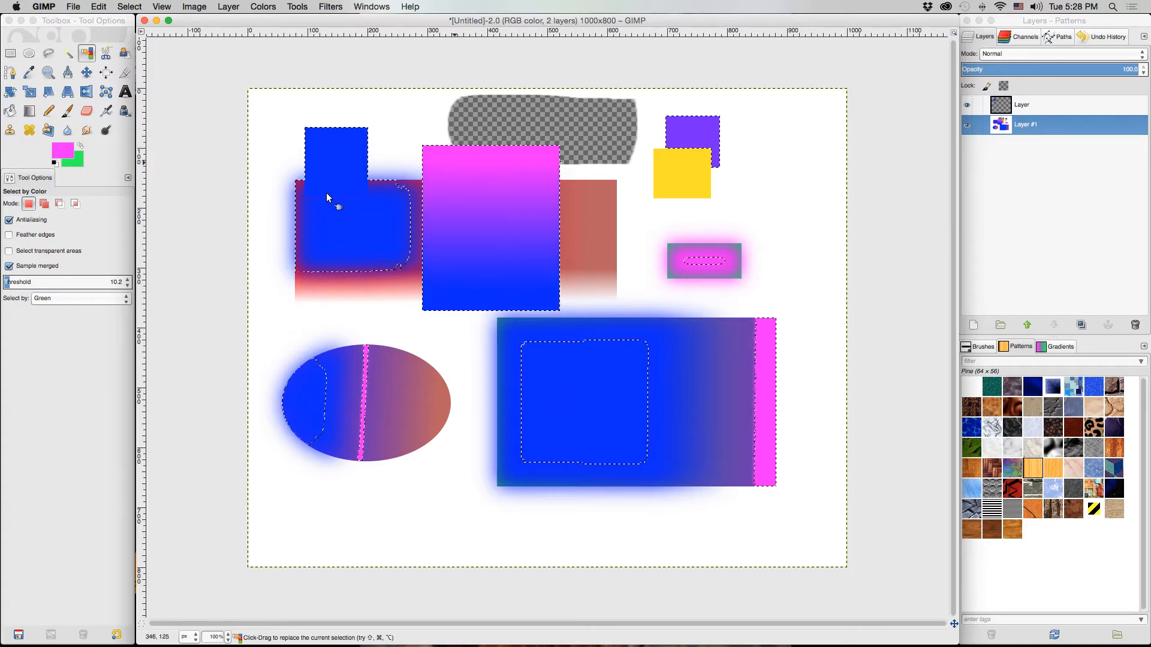
Select by color from the purple square using the Saturation criterion, and set the criterion back to Composite.
click(124, 296)
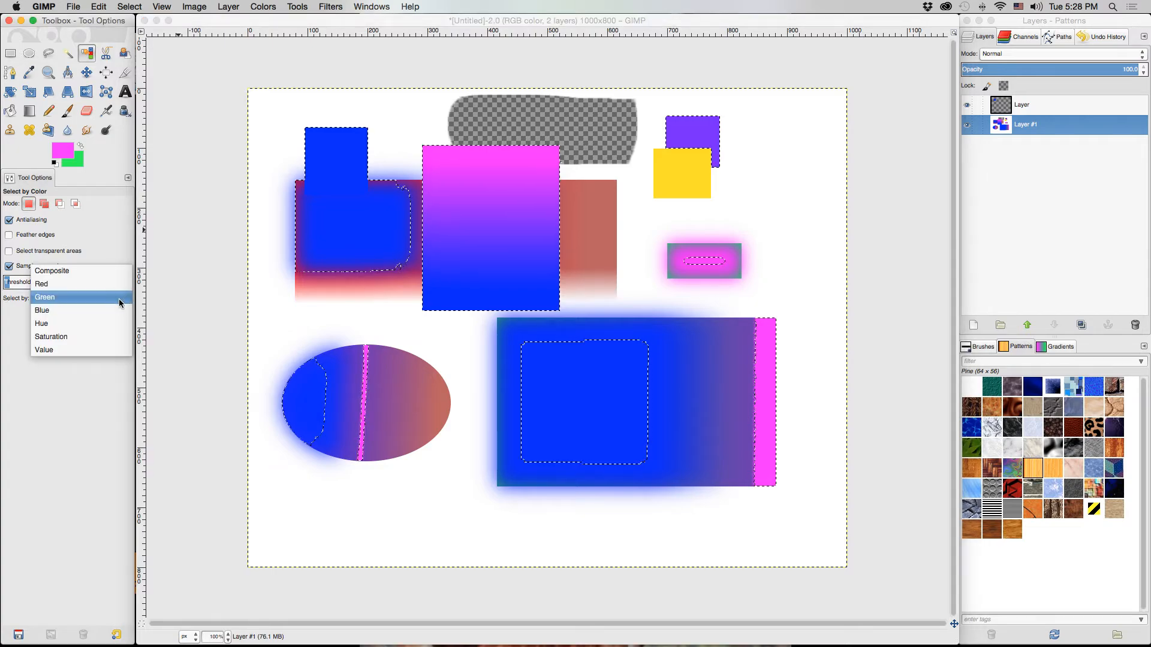
click(81, 336)
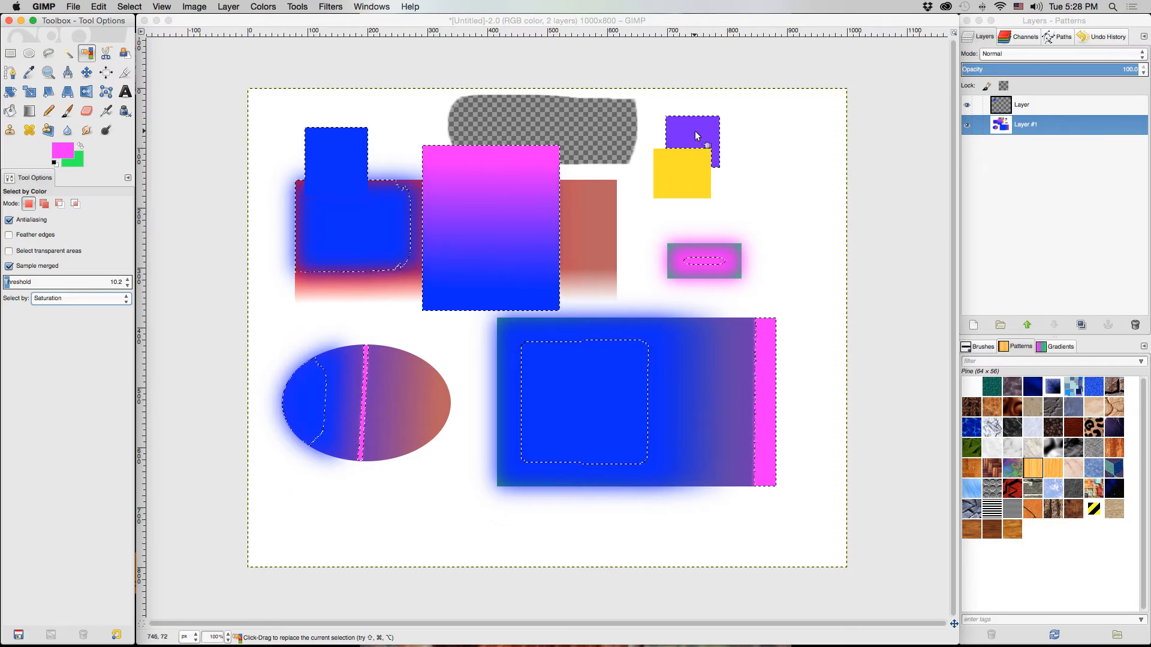
click(695, 132)
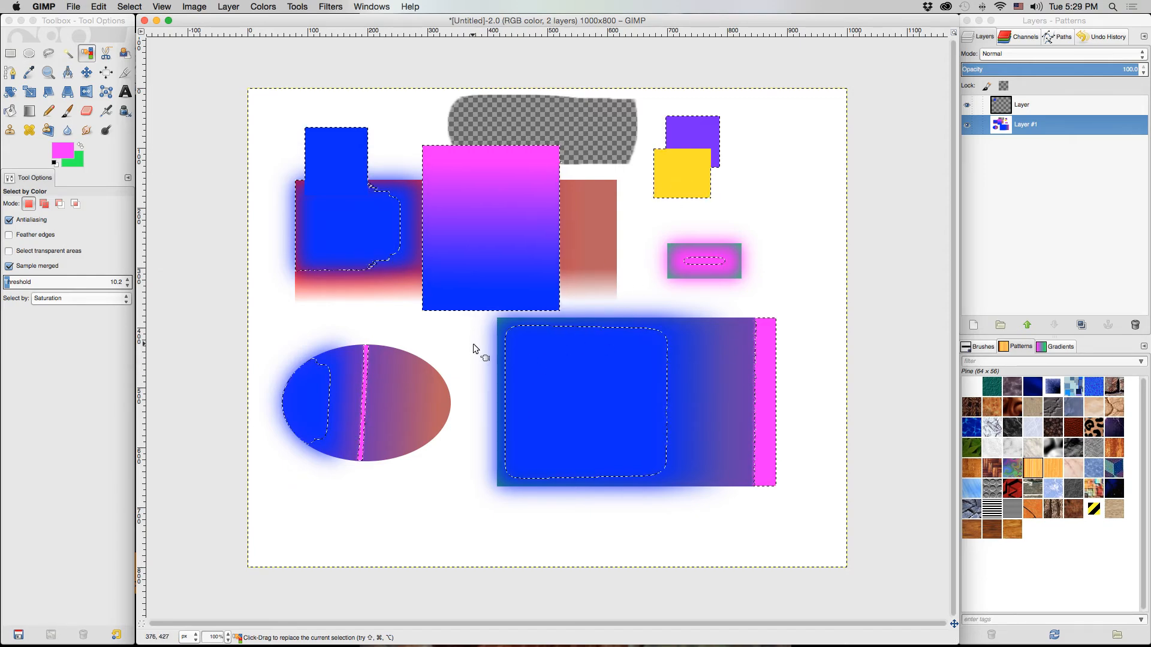
click(123, 299)
click(109, 232)
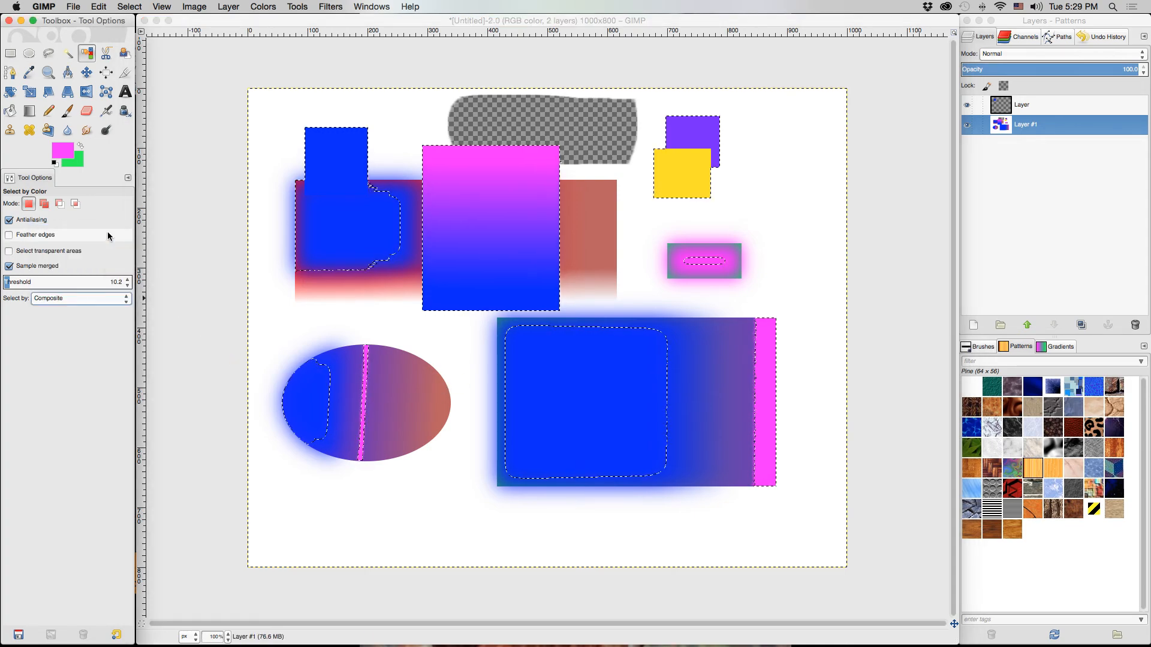